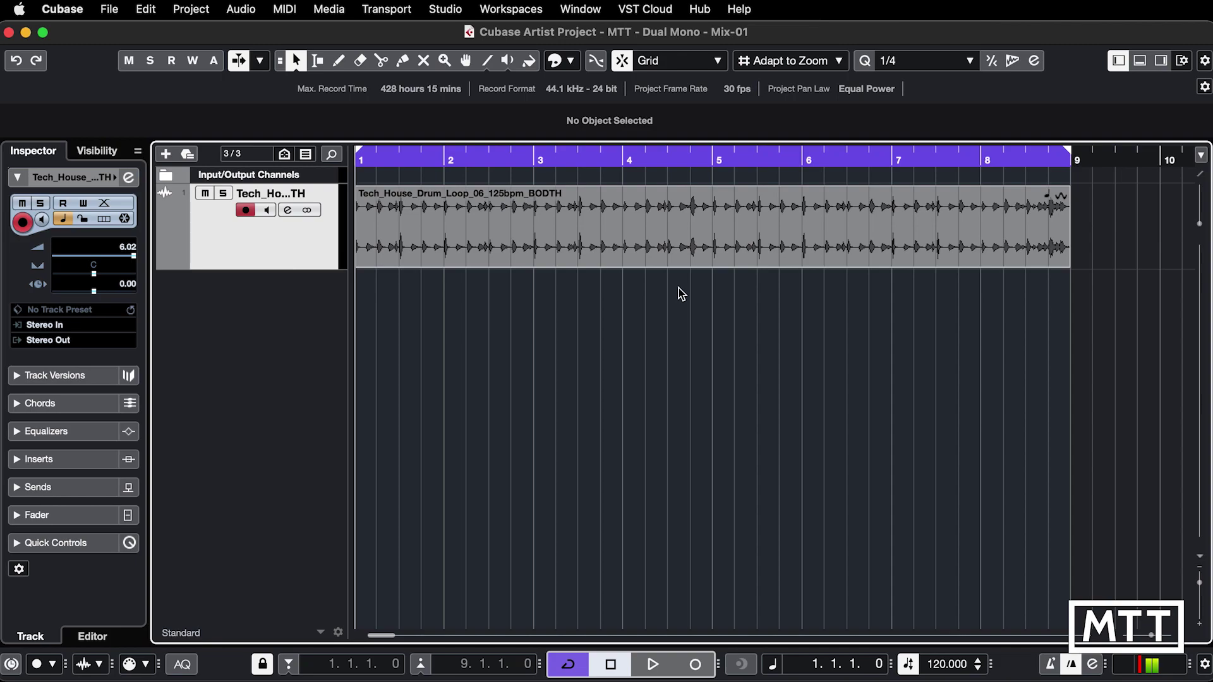
Play the drum loop briefly, then stop playback back at the start
{"action": "key", "text": "space"}
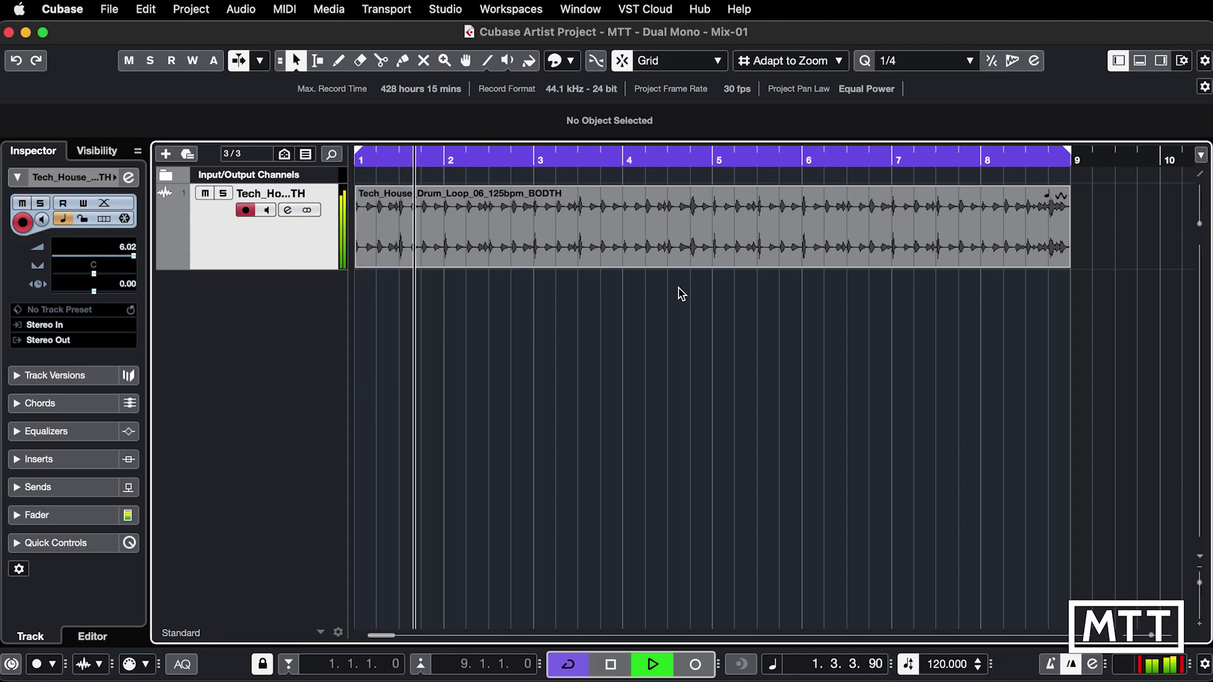
{"action": "key", "text": "space"}
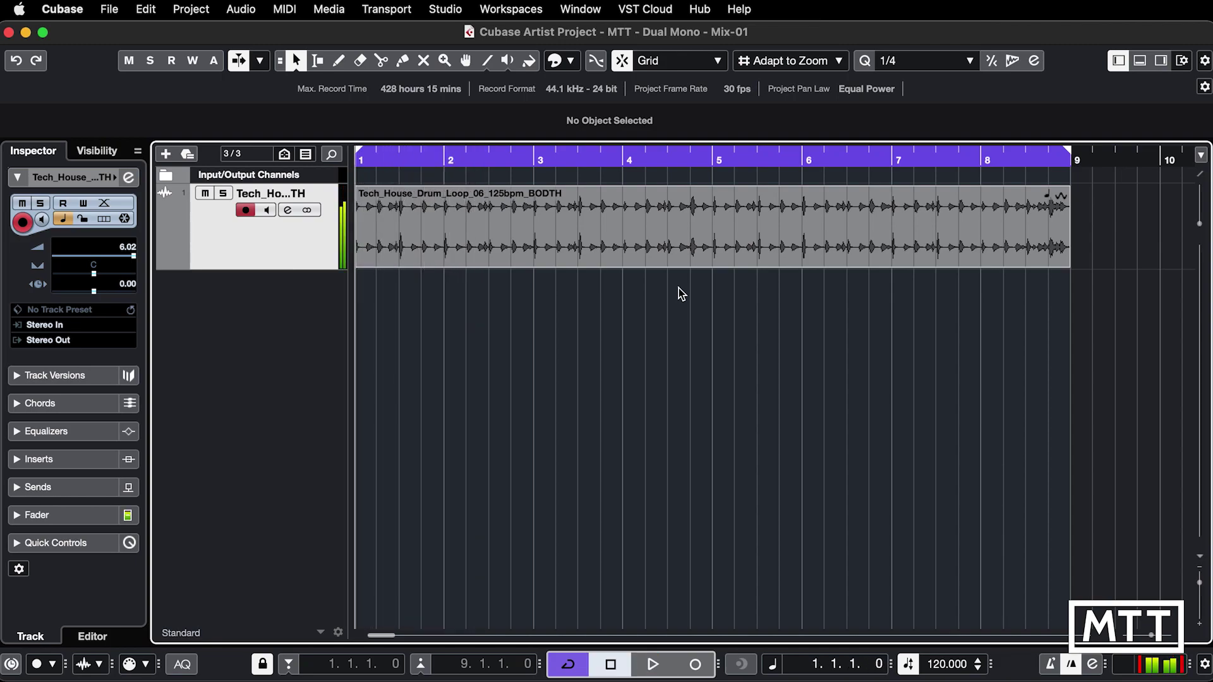
Open the drum loop's channel settings and insert a Chopper with a square waveform
{"action": "left_click", "coordinate": [287, 211]}
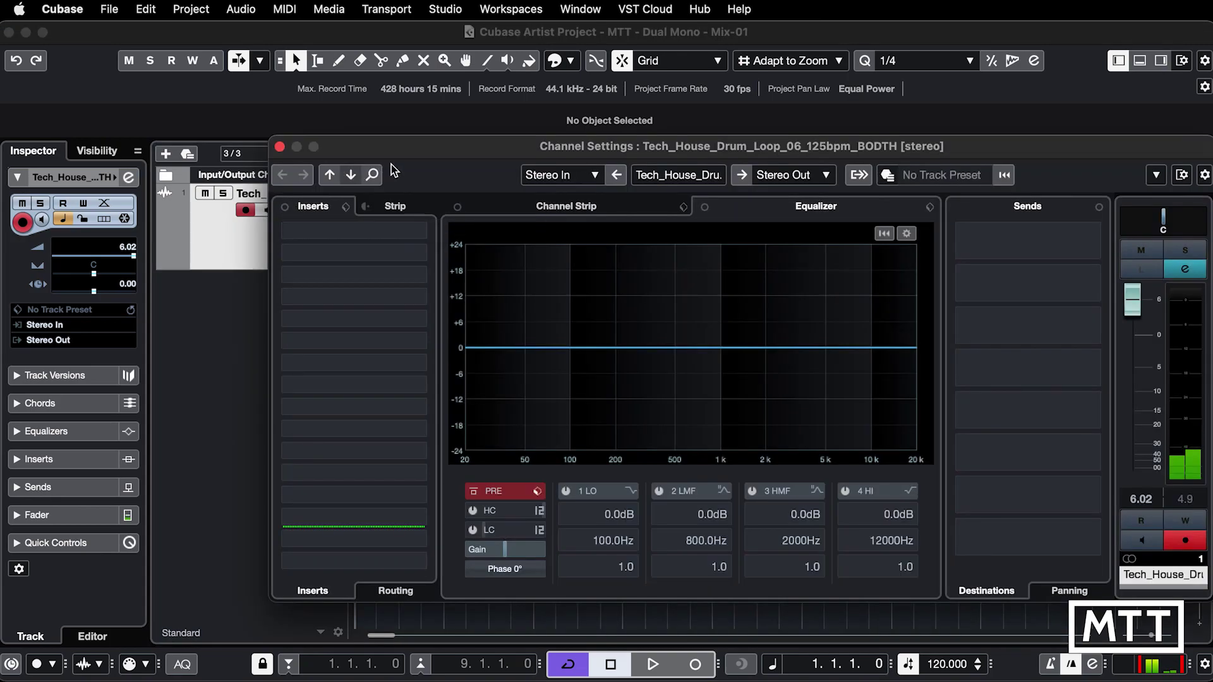
{"action": "left_click_drag", "start_coordinate": [392, 167], "coordinate": [344, 123]}
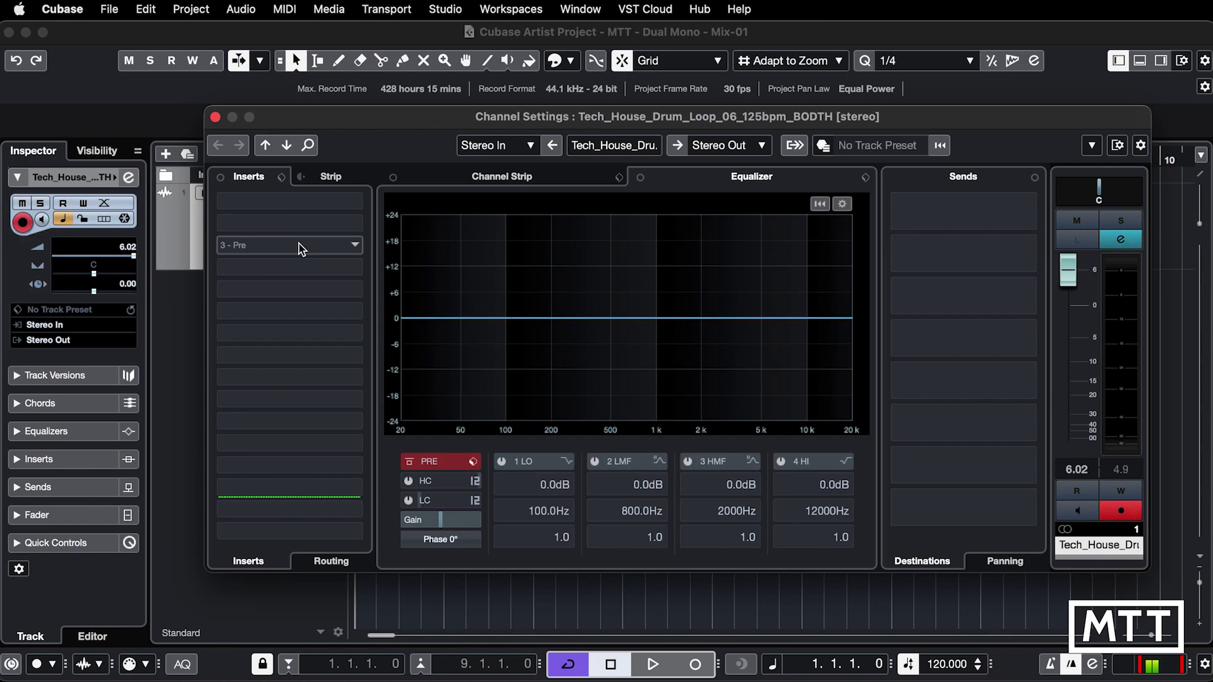
{"action": "left_click", "coordinate": [299, 245]}
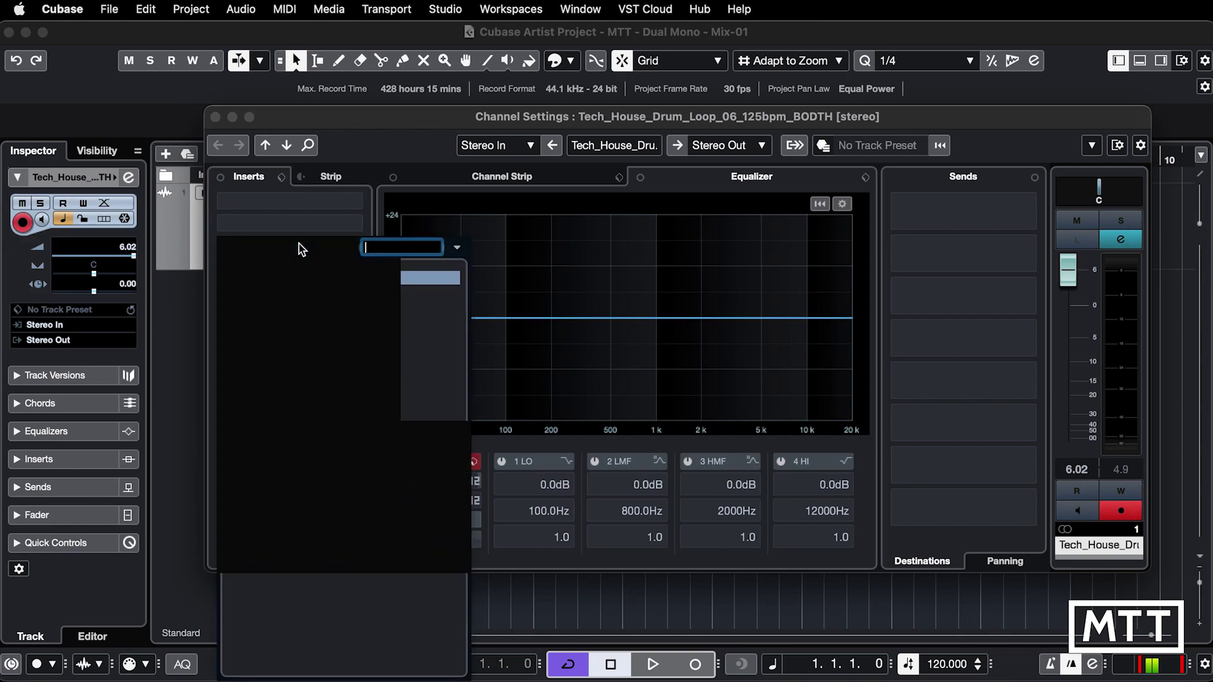
{"action": "type", "text": "cho"}
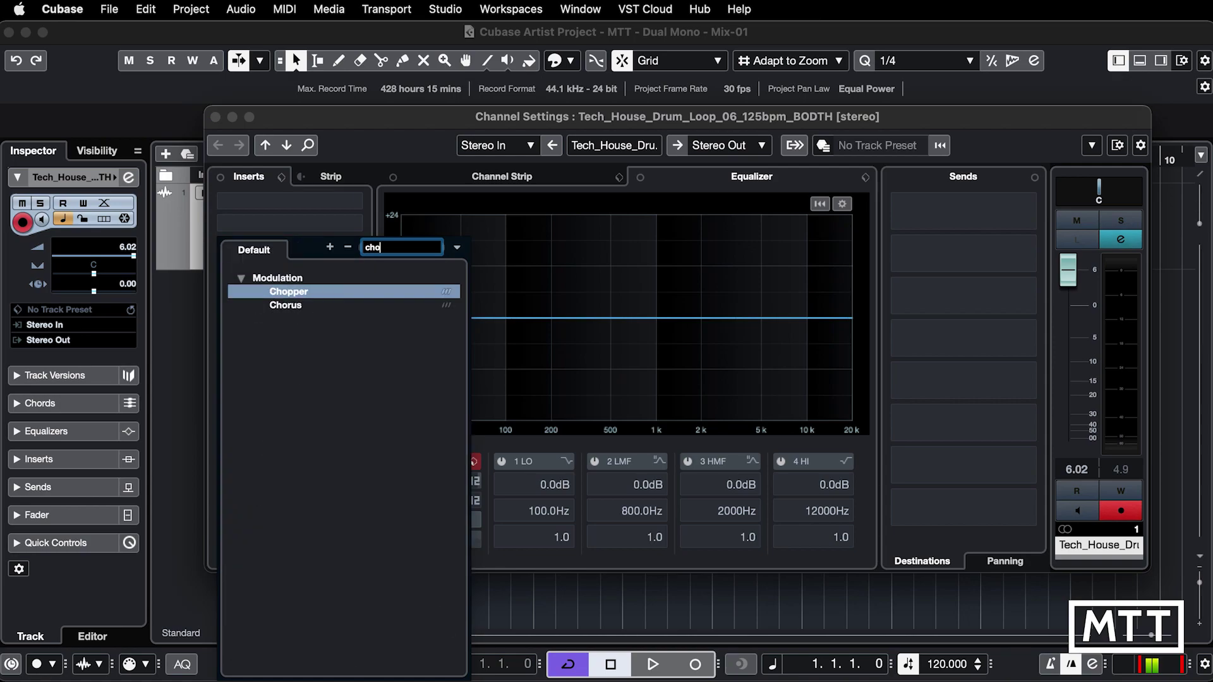
{"action": "key", "text": "Return"}
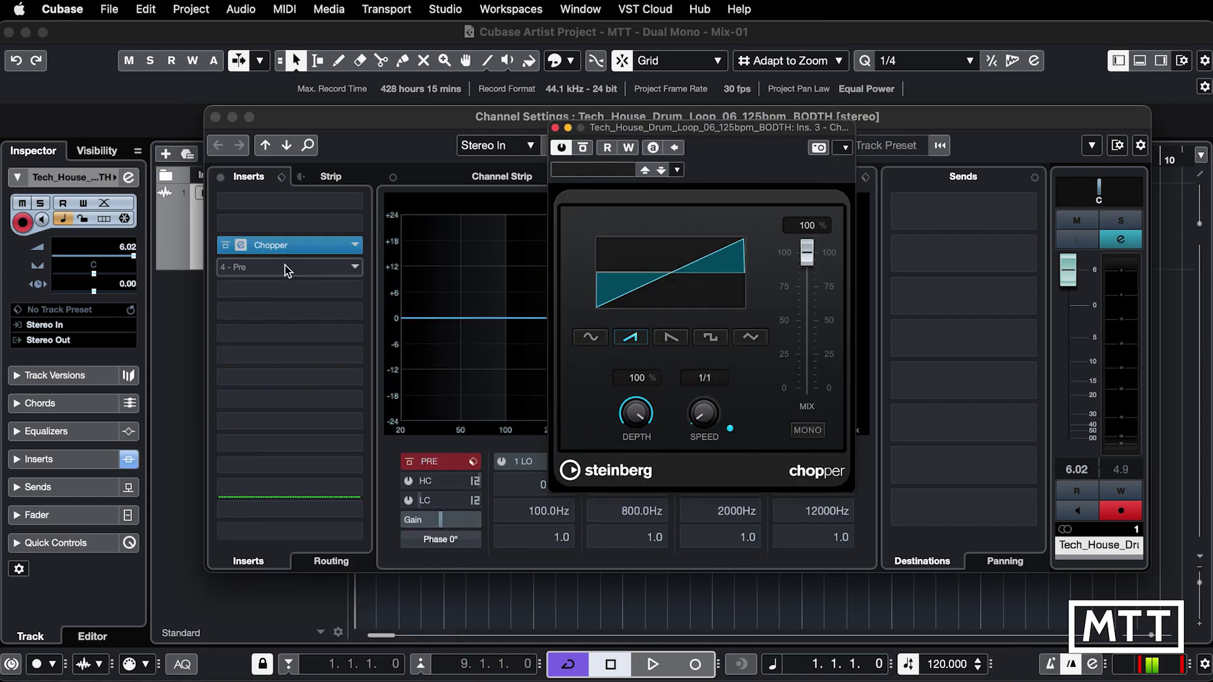
{"action": "left_click", "coordinate": [710, 337]}
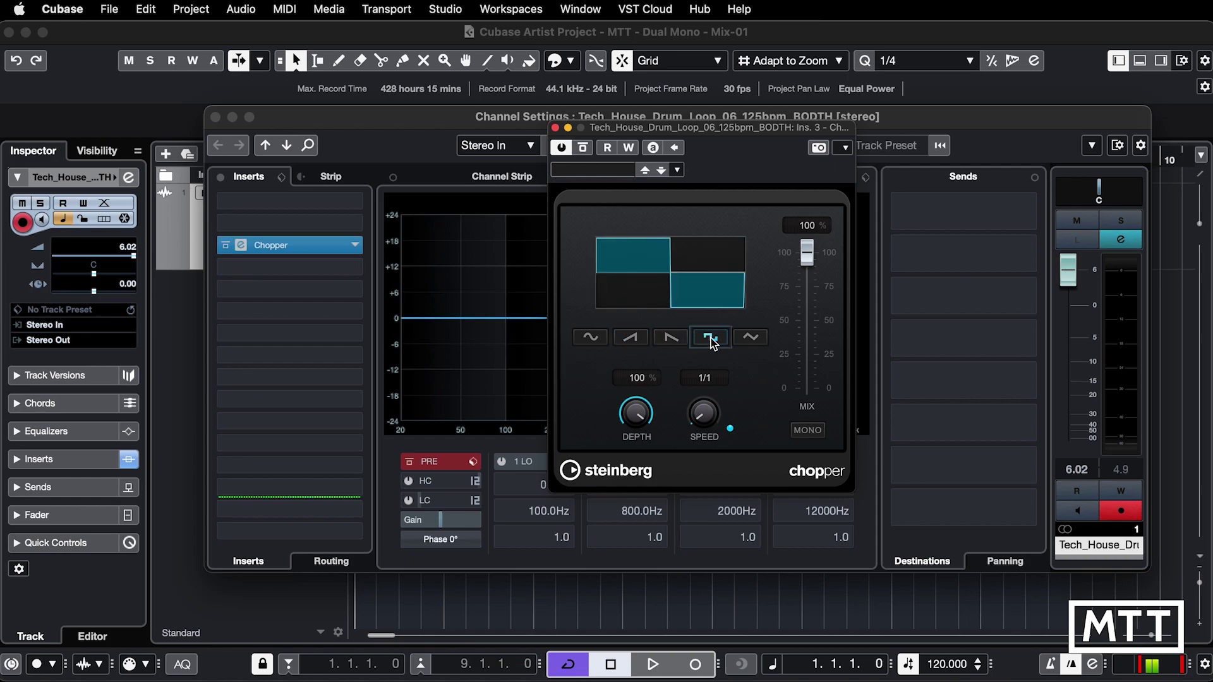
Load a second Chopper in the next insert slot, set to square wave at 1/4 speed
{"action": "left_click", "coordinate": [555, 127]}
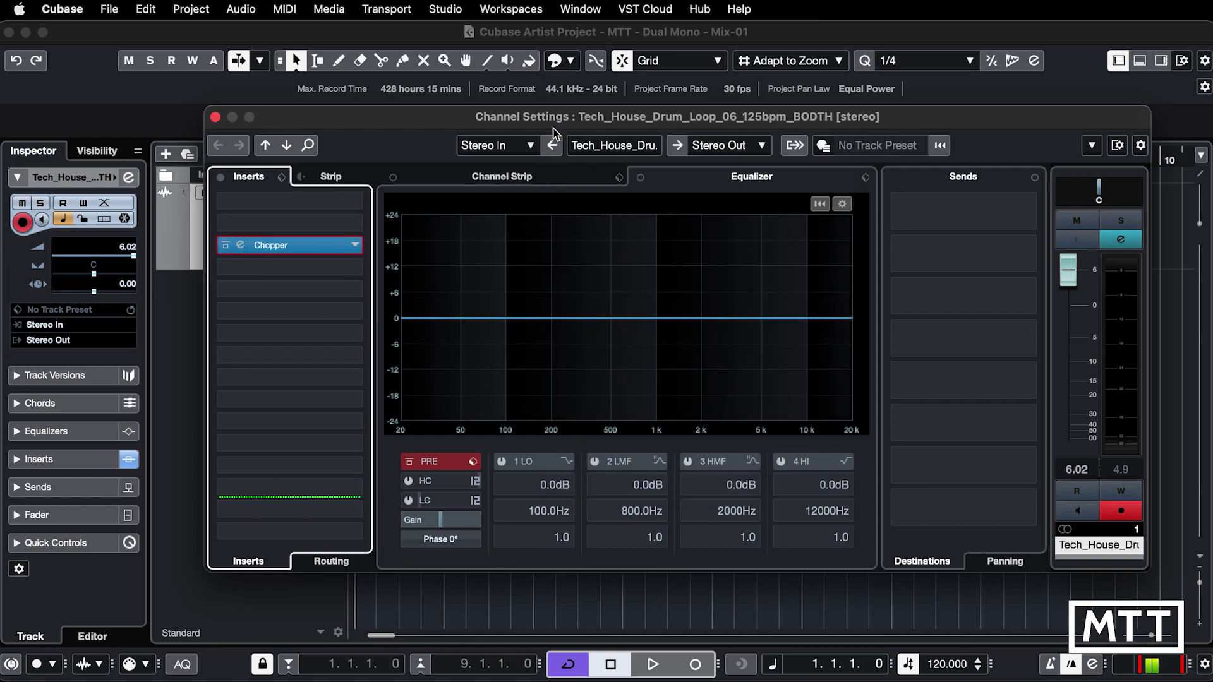
{"action": "left_click", "coordinate": [313, 270]}
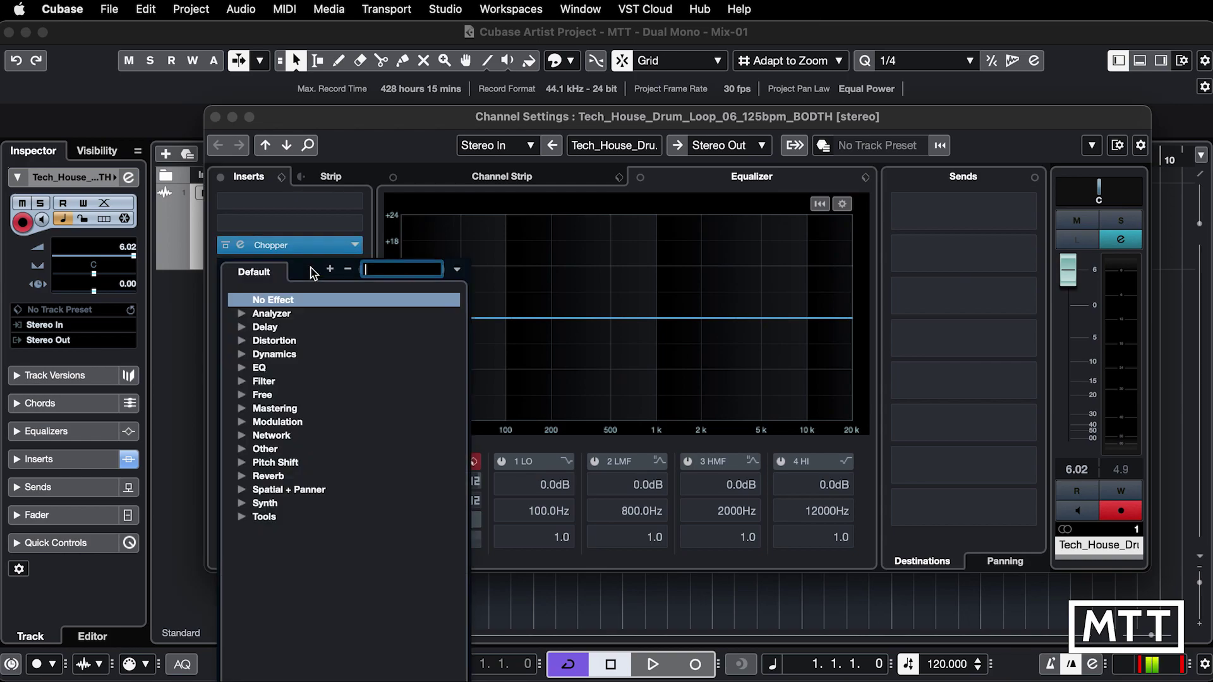
{"action": "type", "text": "cho"}
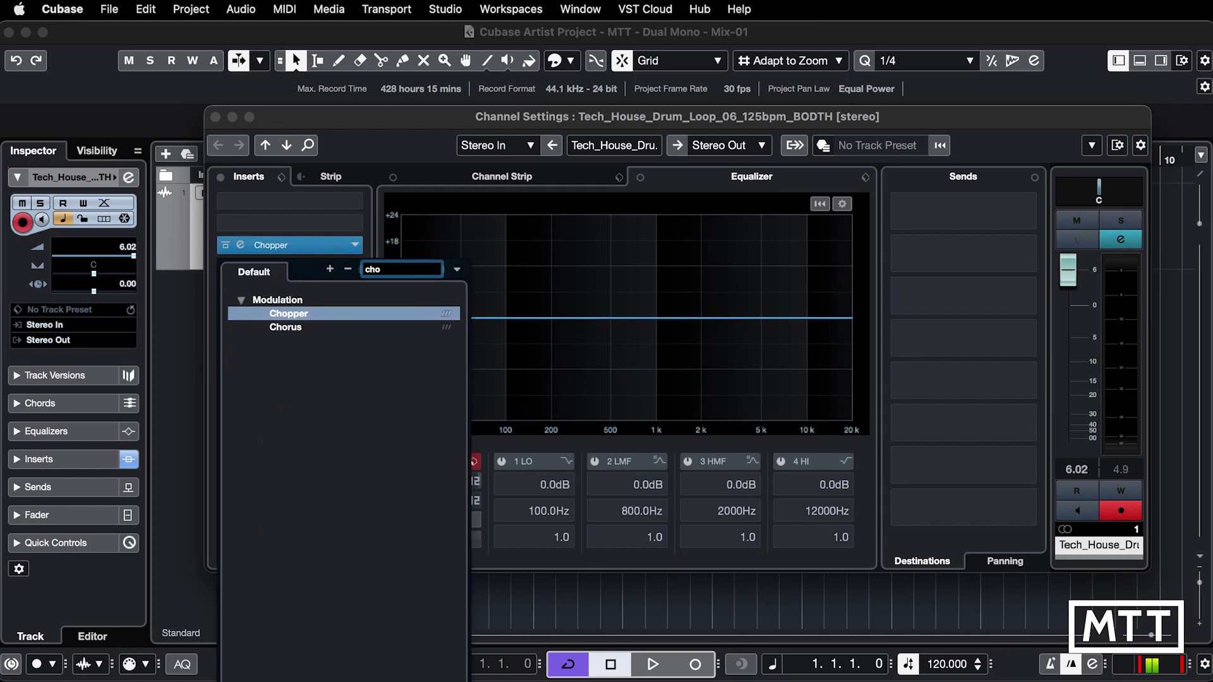
{"action": "left_click", "coordinate": [299, 313]}
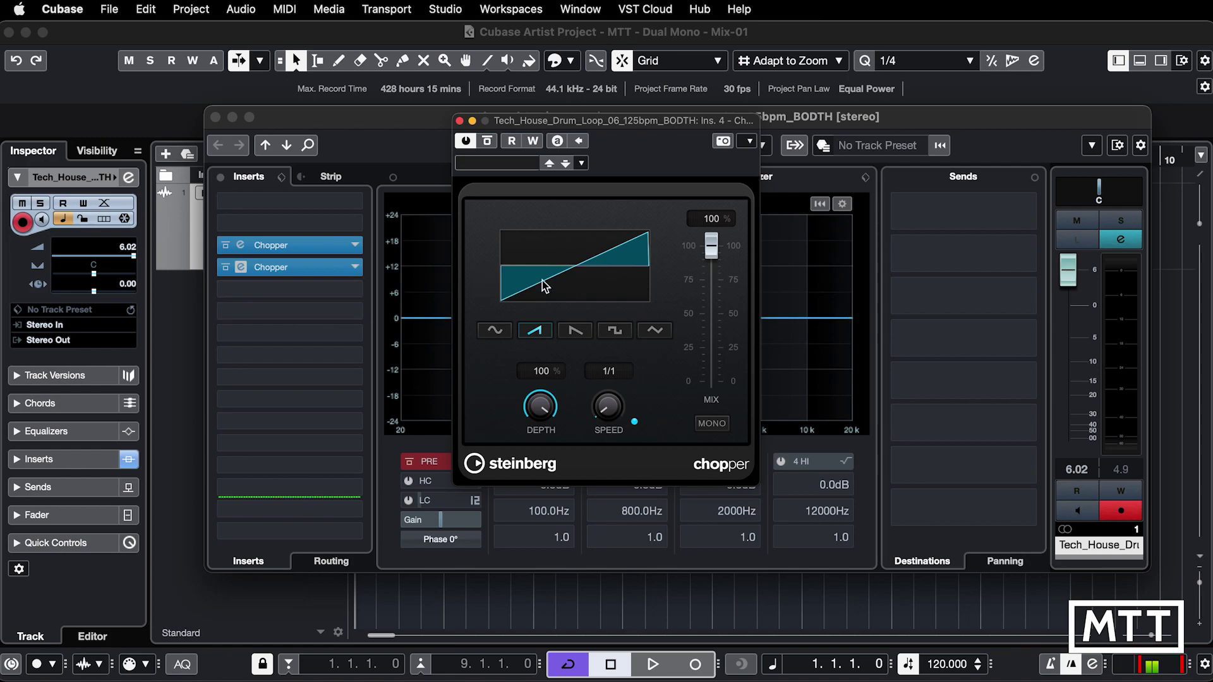
{"action": "left_click", "coordinate": [617, 331]}
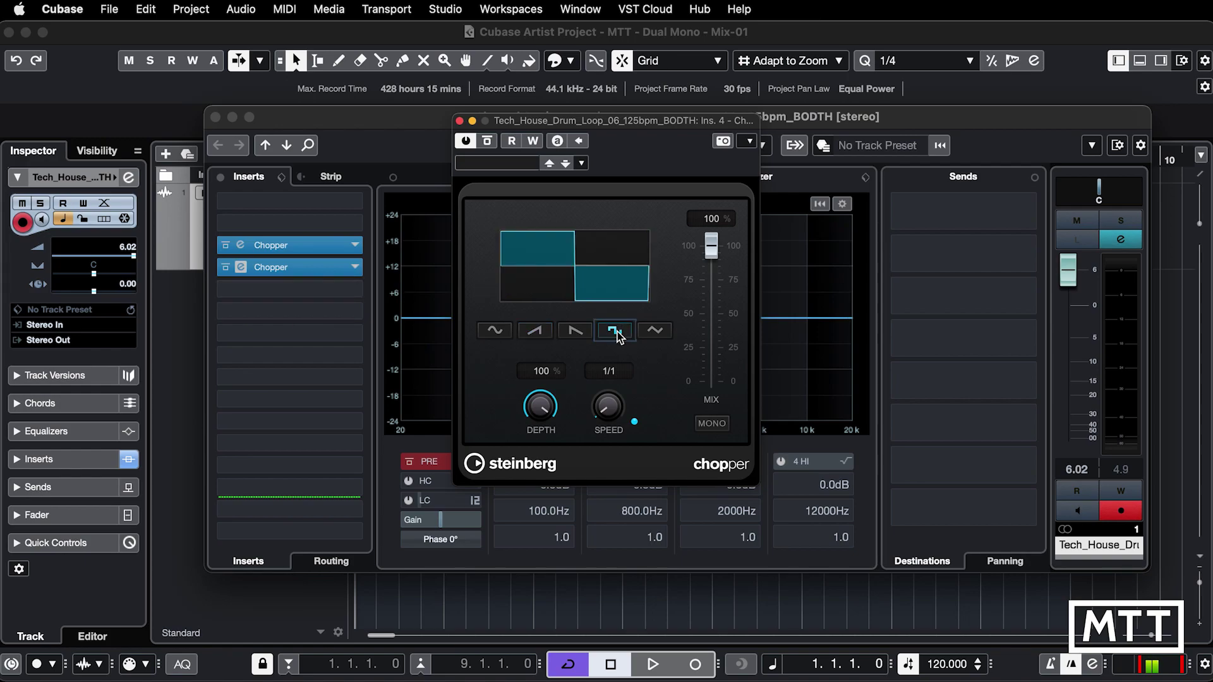
{"action": "left_click_drag", "start_coordinate": [602, 412], "coordinate": [605, 401]}
{"action": "left_click", "coordinate": [460, 122]}
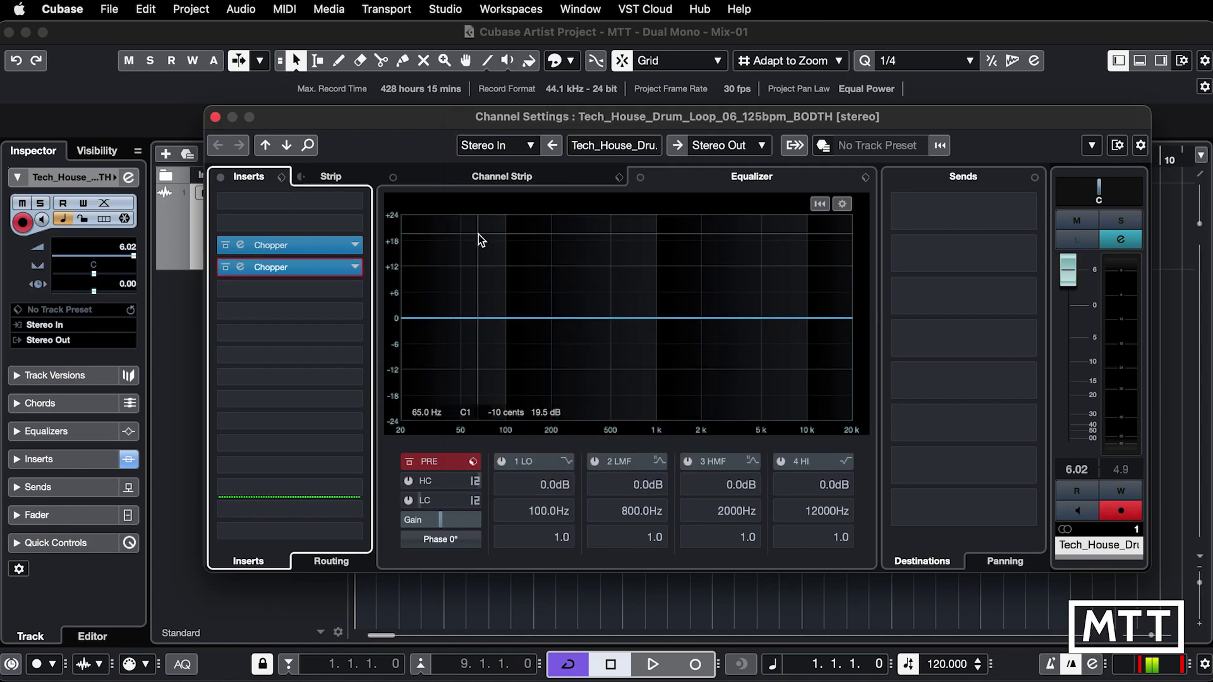
Play the loop to hear both Chopper inserts, then stop
{"action": "key", "text": "space"}
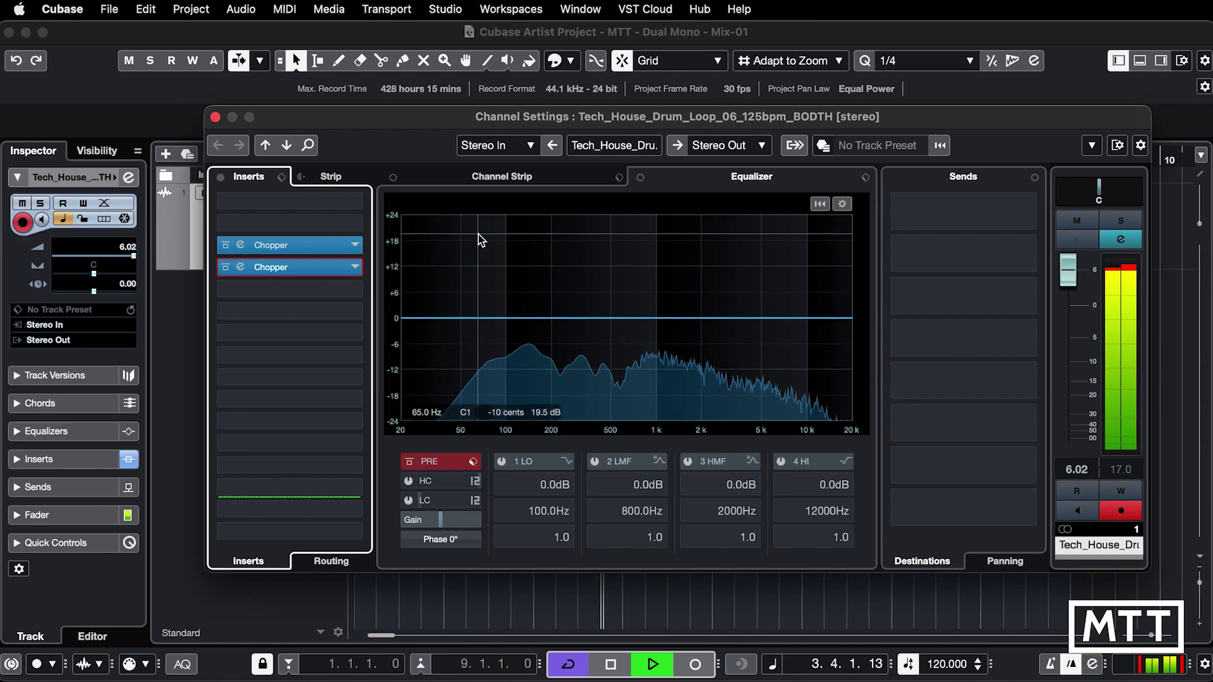
{"action": "key", "text": "space"}
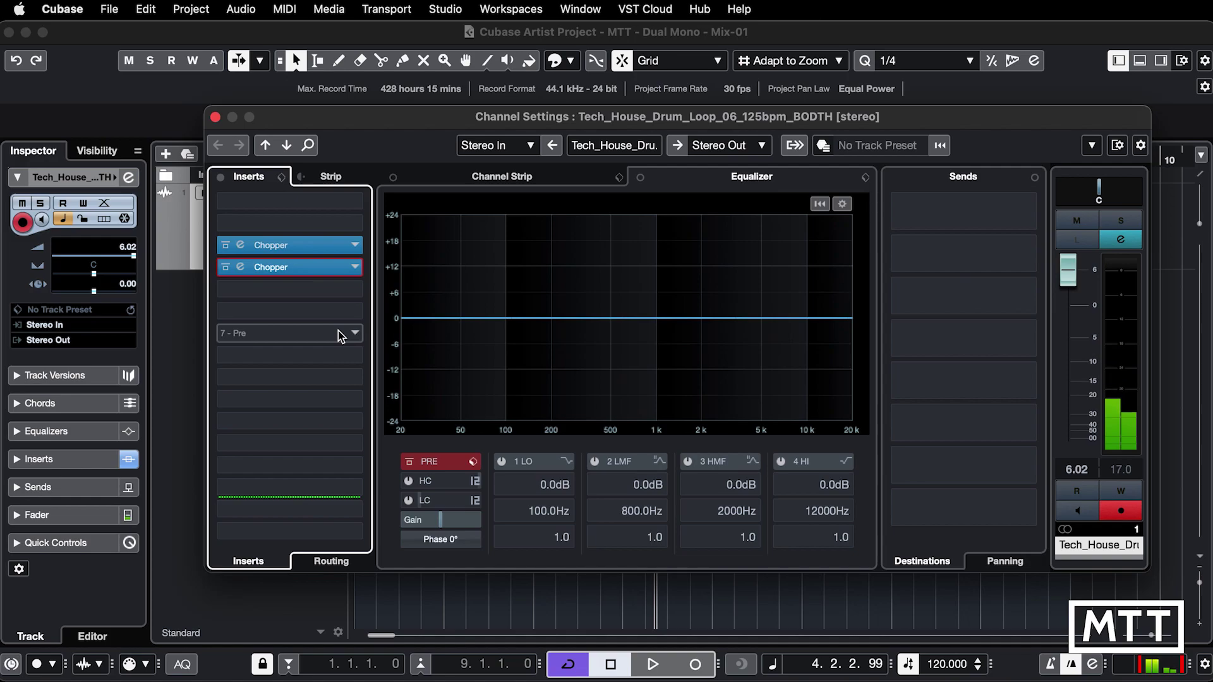
Show the insert routing layout, drag a Chopper, and set the upper Chopper to mono
{"action": "left_click", "coordinate": [327, 563]}
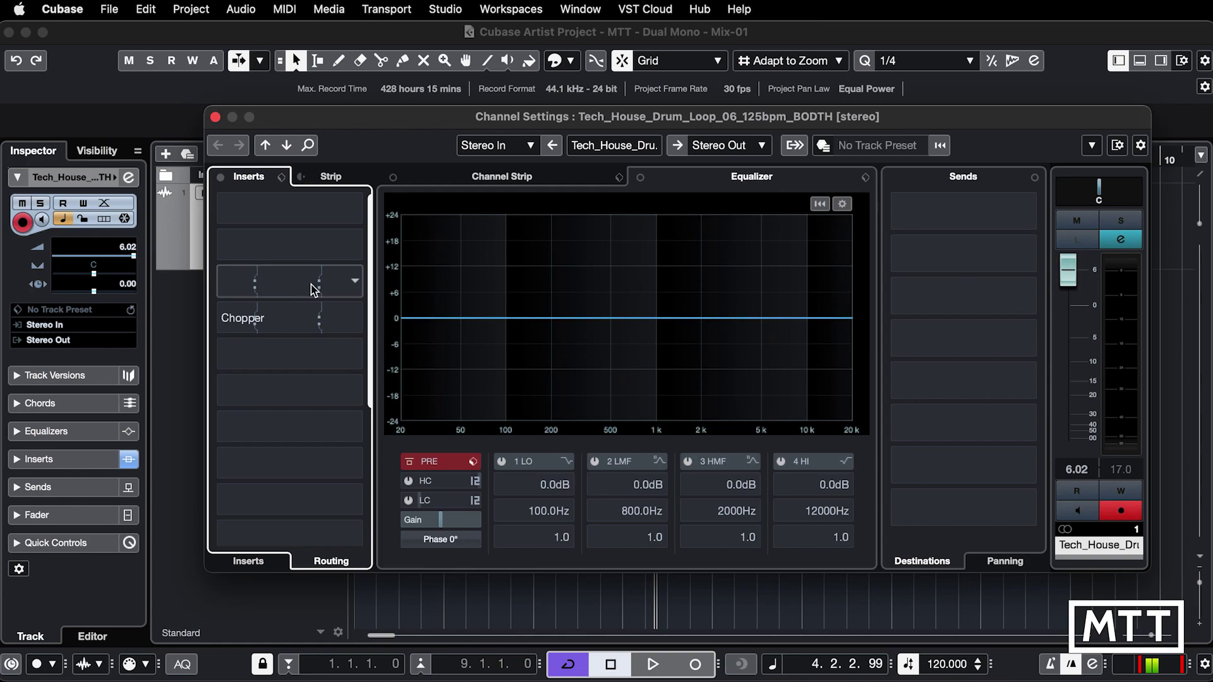
{"action": "left_click_drag", "start_coordinate": [274, 289], "coordinate": [353, 282]}
{"action": "left_click", "coordinate": [356, 284]}
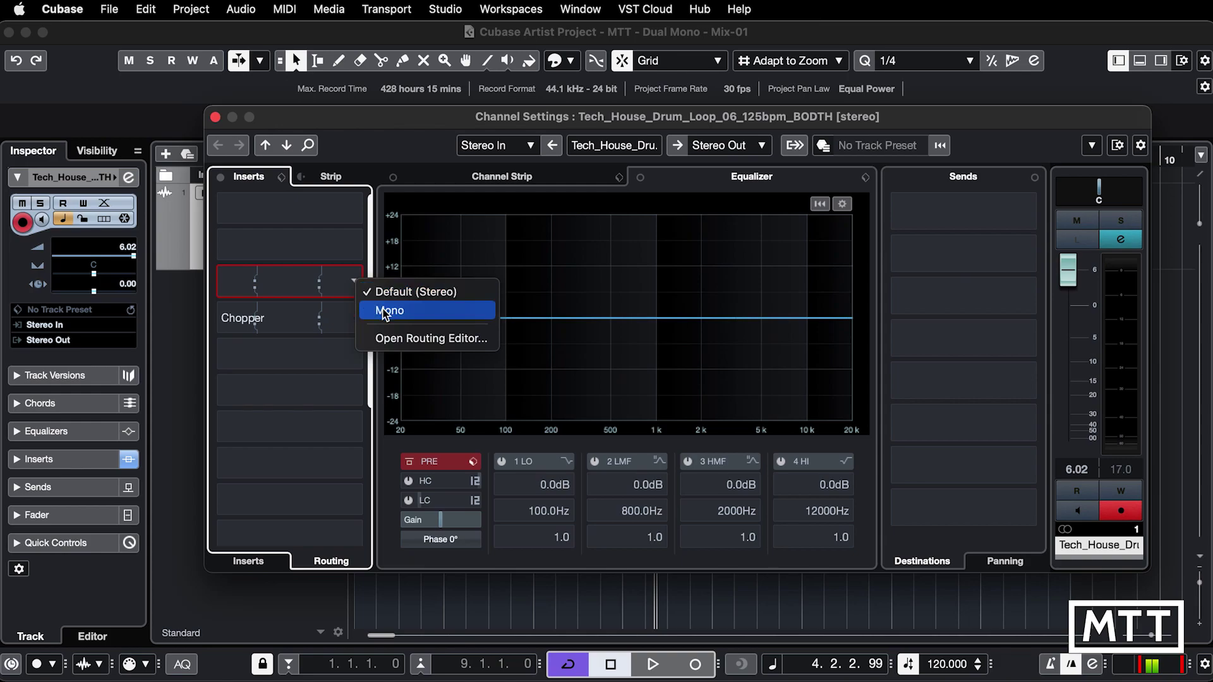
{"action": "left_click", "coordinate": [389, 312]}
Swap the two Choppers, set the upper slot's routing option again, and play the loop
{"action": "mouse_move", "coordinate": [284, 282]}
{"action": "left_mouse_down"}
{"action": "mouse_move", "coordinate": [361, 319]}
{"action": "mouse_move", "coordinate": [344, 317]}
{"action": "mouse_move", "coordinate": [327, 284]}
{"action": "mouse_move", "coordinate": [339, 325]}
{"action": "mouse_move", "coordinate": [281, 294]}
{"action": "mouse_move", "coordinate": [257, 317]}
{"action": "mouse_move", "coordinate": [272, 285]}
{"action": "mouse_move", "coordinate": [272, 305]}
{"action": "left_mouse_up"}
{"action": "left_click", "coordinate": [359, 318]}
{"action": "left_click", "coordinate": [382, 346]}
{"action": "key", "text": "space"}
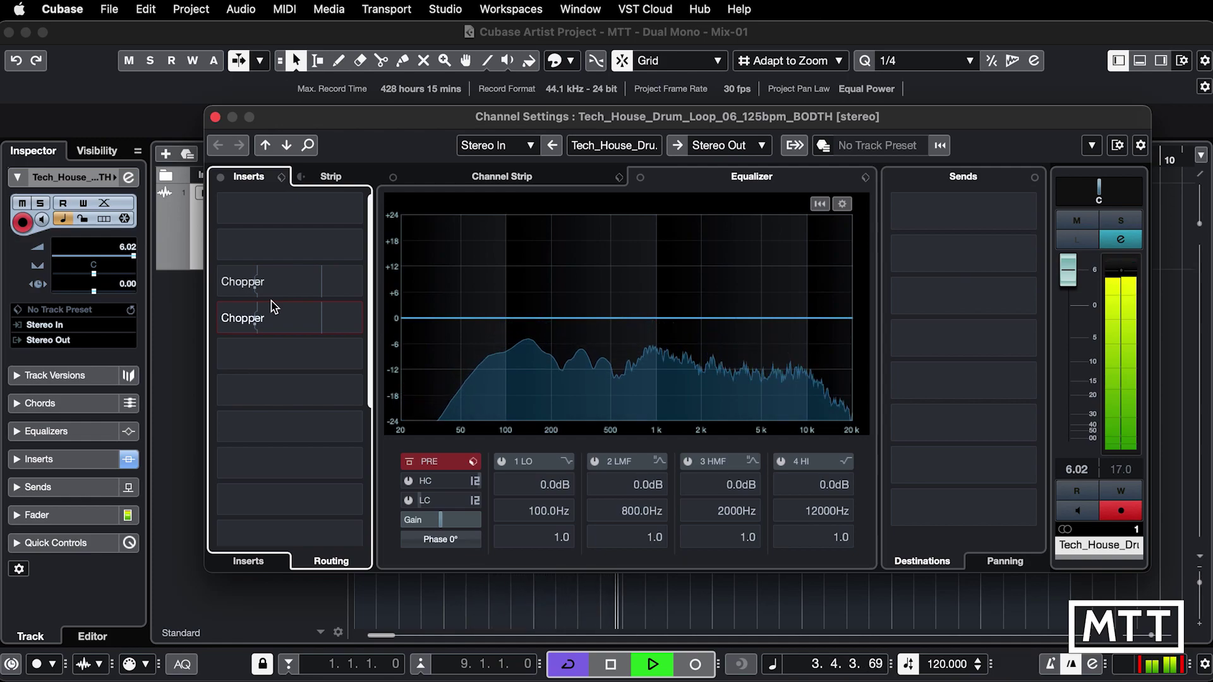
Stop playback and rearrange the Chopper insert slots
{"action": "key", "text": "space"}
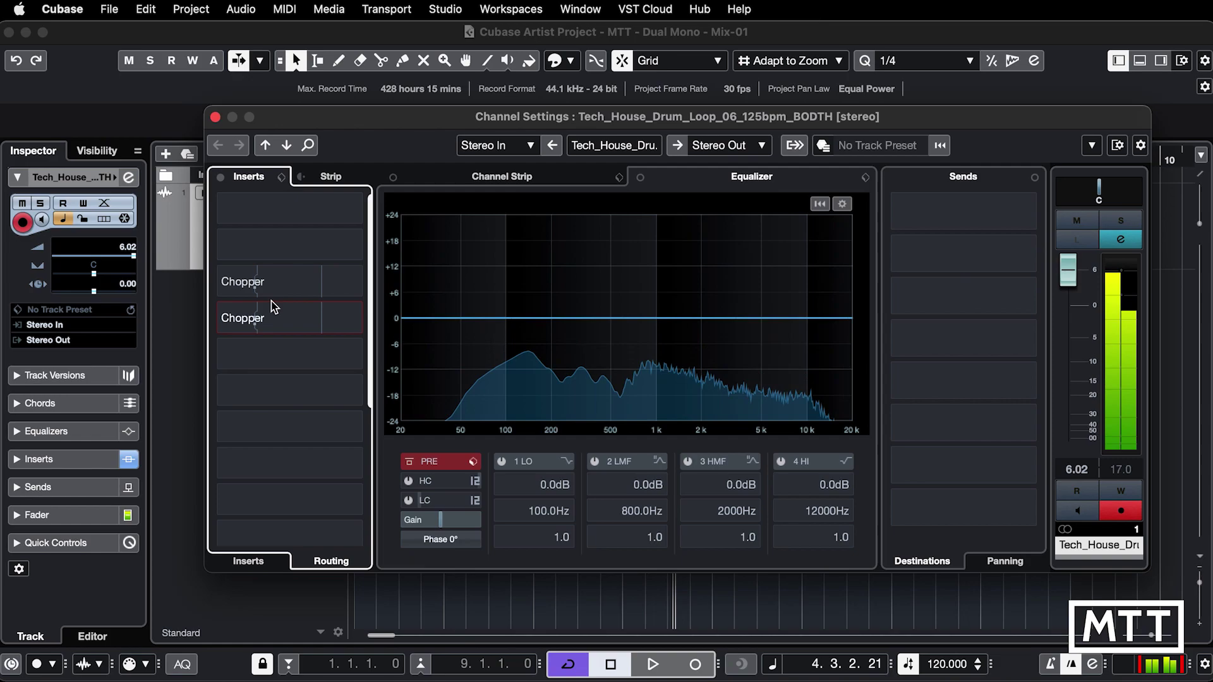
{"action": "left_click", "coordinate": [282, 320], "text": "alt"}
{"action": "mouse_move", "coordinate": [282, 319]}
{"action": "left_mouse_down"}
{"action": "mouse_move", "coordinate": [263, 275]}
{"action": "mouse_move", "coordinate": [288, 312]}
{"action": "left_mouse_up"}
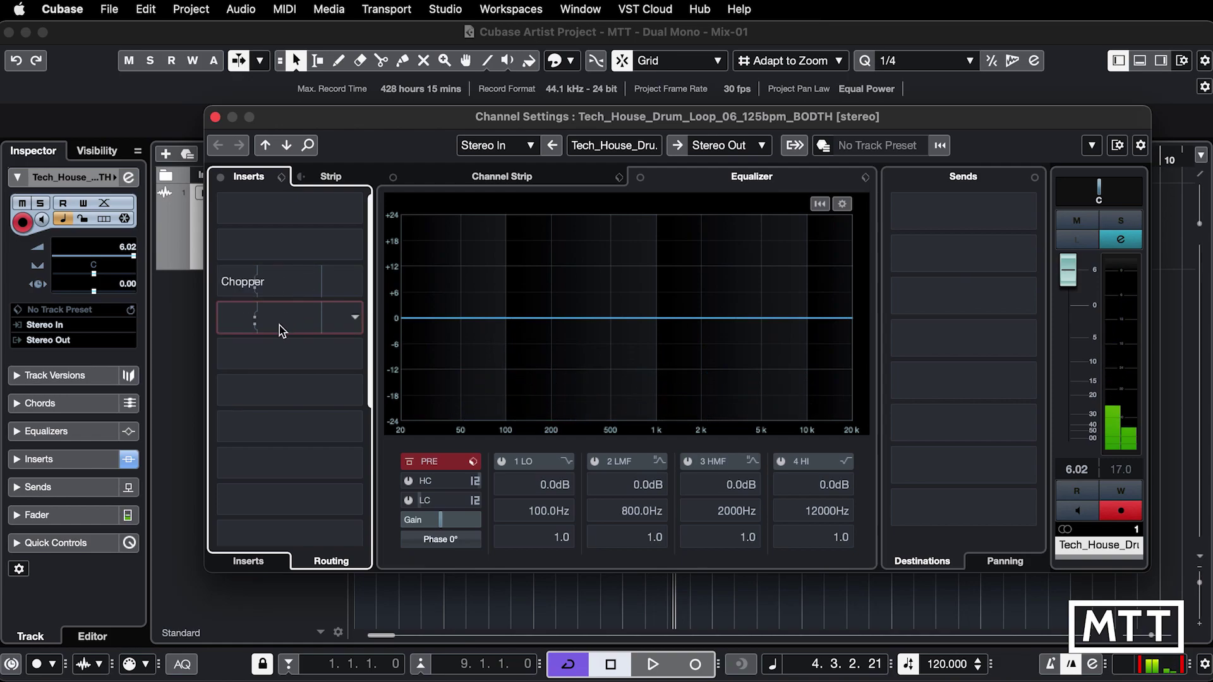
{"action": "mouse_move", "coordinate": [276, 320]}
{"action": "left_mouse_down"}
{"action": "mouse_move", "coordinate": [262, 284]}
{"action": "mouse_move", "coordinate": [302, 319]}
{"action": "left_mouse_up"}
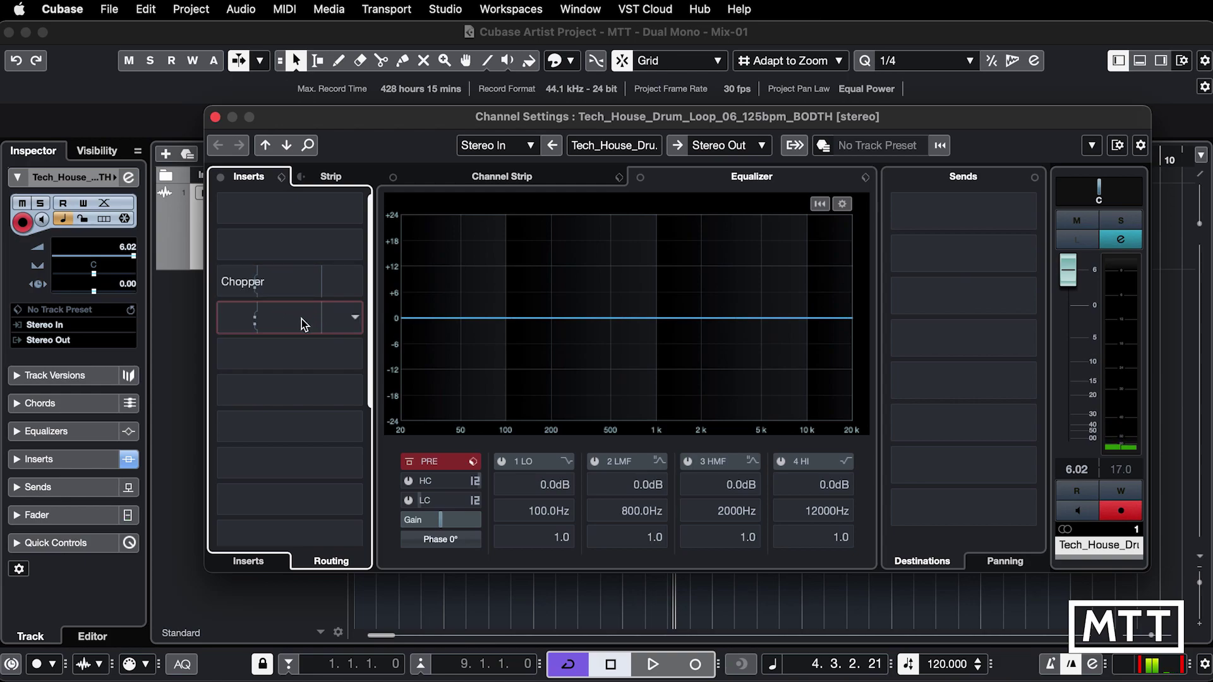
Make the lower Chopper mono and route it to the right channel only
{"action": "left_click", "coordinate": [357, 320]}
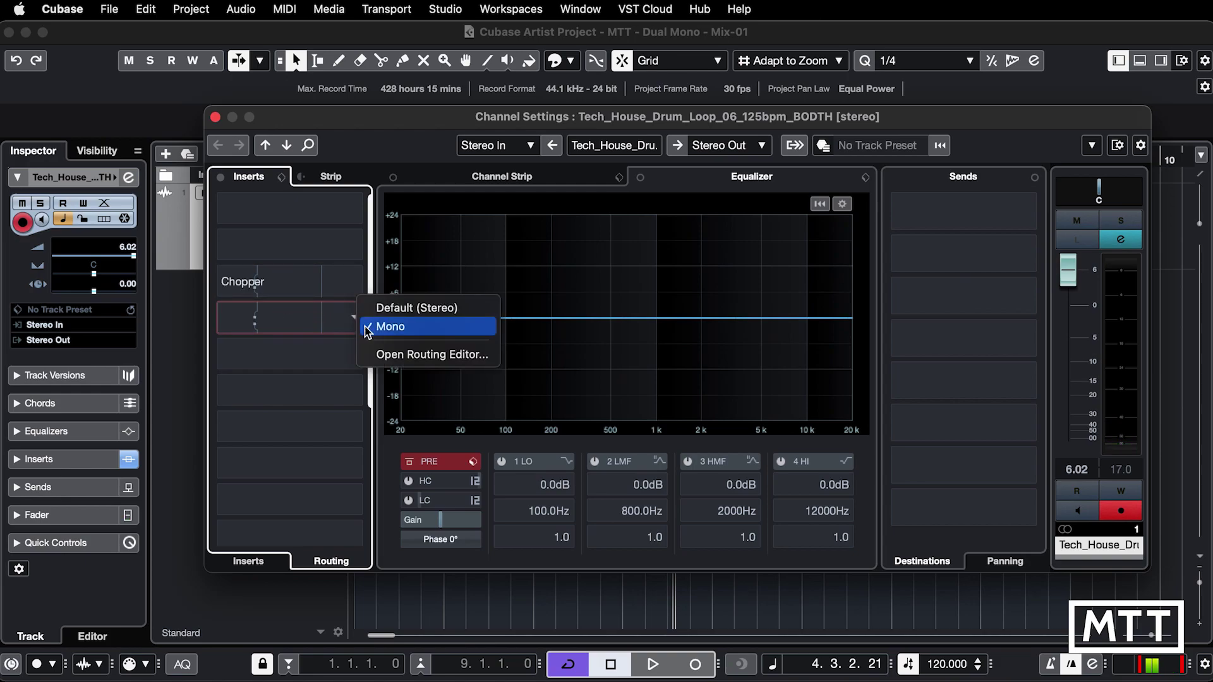
{"action": "left_click", "coordinate": [395, 356]}
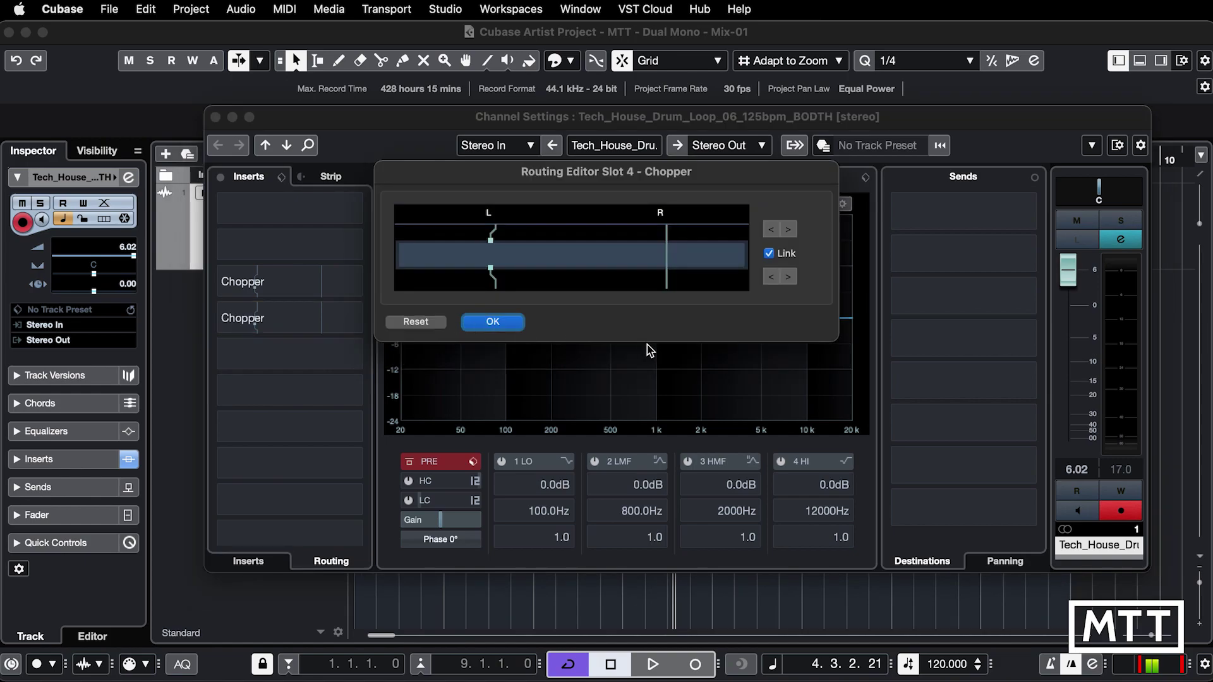
{"action": "left_click", "coordinate": [788, 277]}
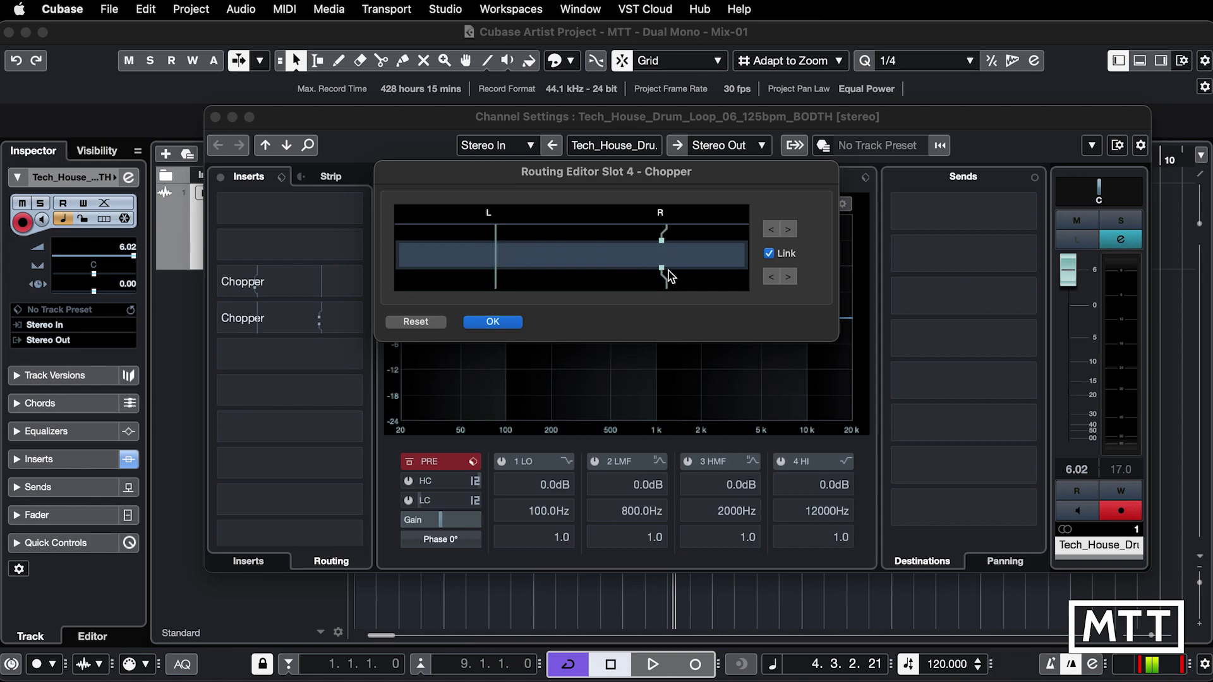
{"action": "left_click", "coordinate": [492, 323]}
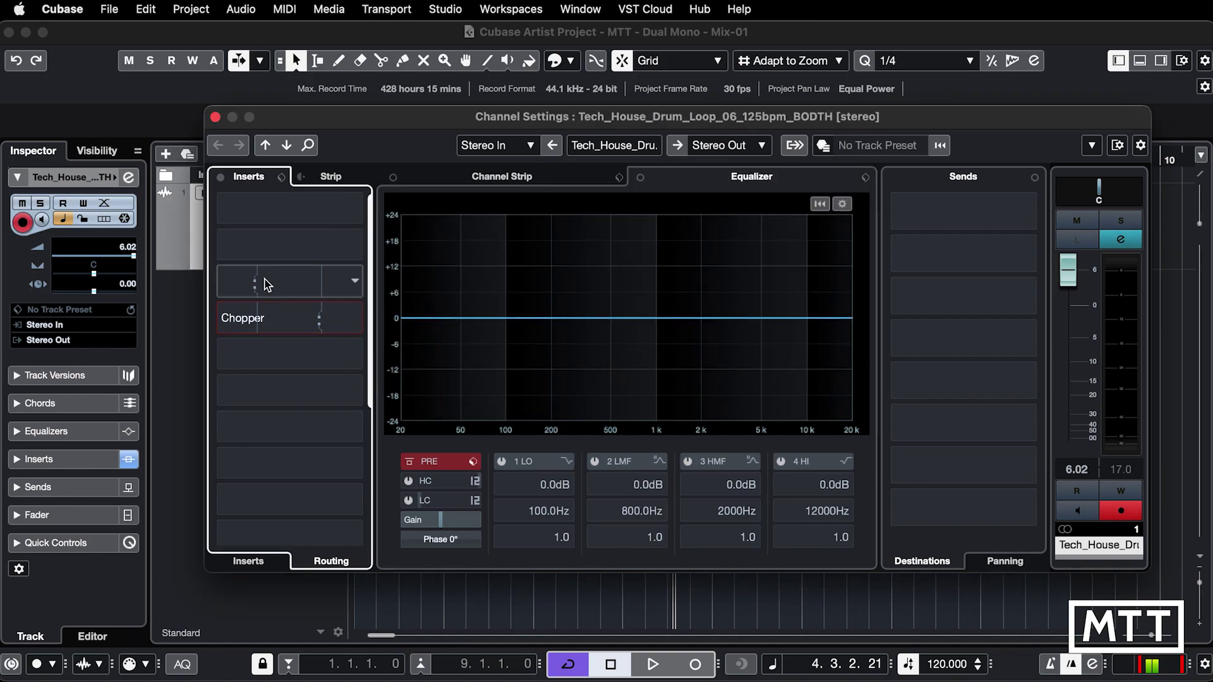
Play the loop from the start through both mono Choppers, stop, and show the Inserts list
{"action": "left_click_drag", "start_coordinate": [289, 297], "coordinate": [265, 282]}
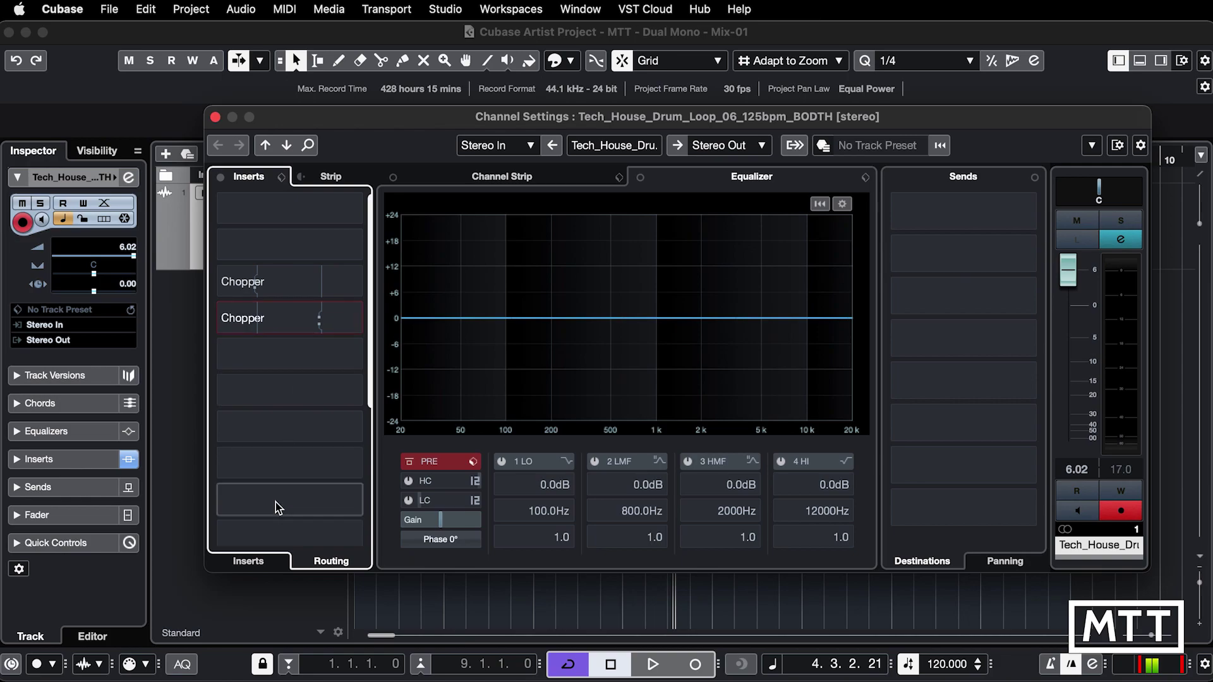
{"action": "key", "text": "Home"}
{"action": "key", "text": "space"}
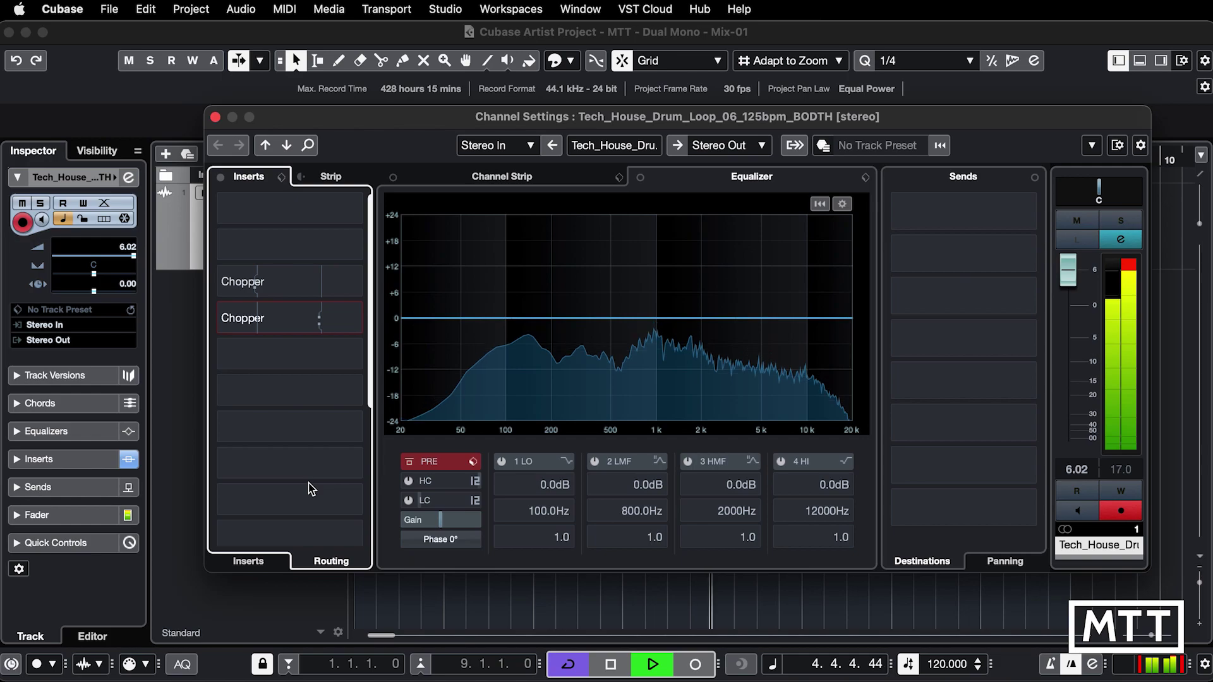
{"action": "key", "text": "space"}
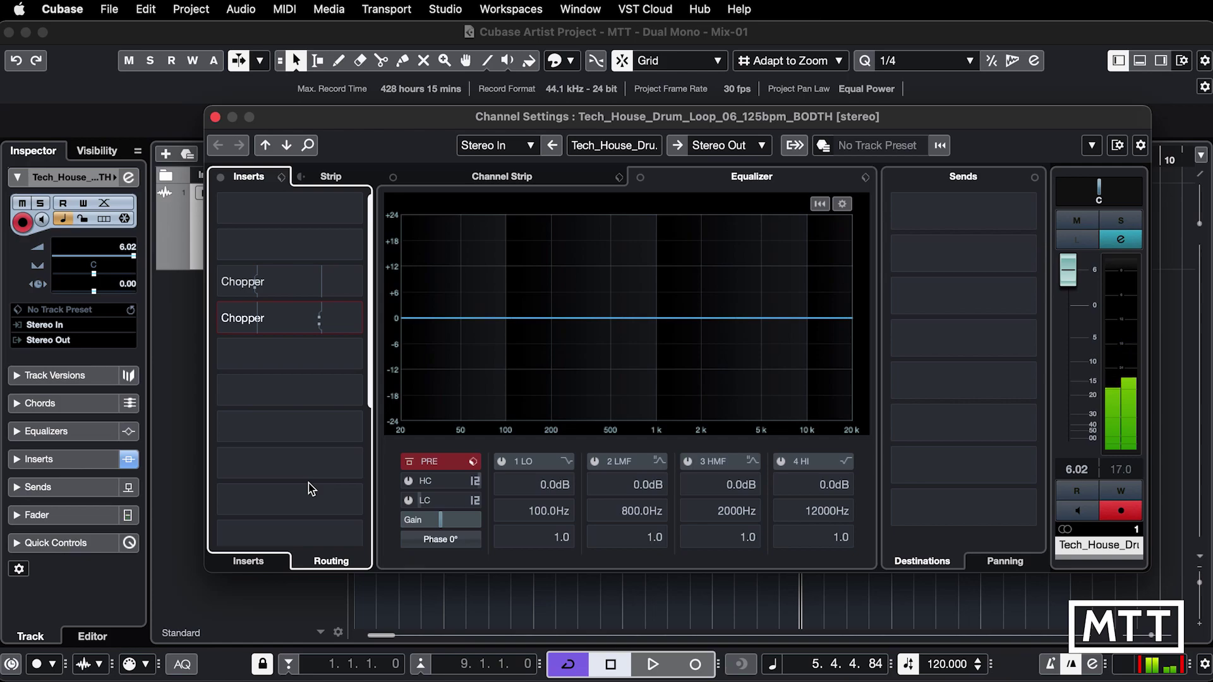
{"action": "left_click", "coordinate": [249, 561]}
Open both Chopper windows, 1/4 and 1/1 speed, and place them side by side
{"action": "left_click", "coordinate": [241, 245]}
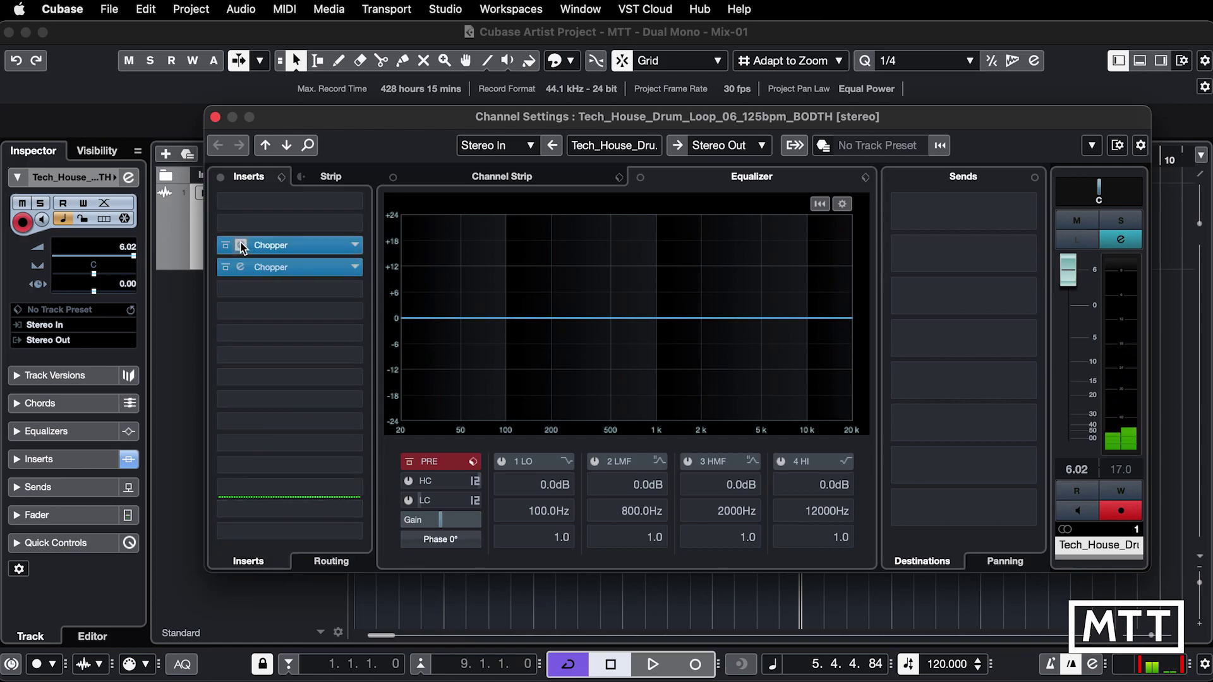
{"action": "left_click", "coordinate": [240, 268]}
{"action": "left_click_drag", "start_coordinate": [619, 124], "coordinate": [422, 125]}
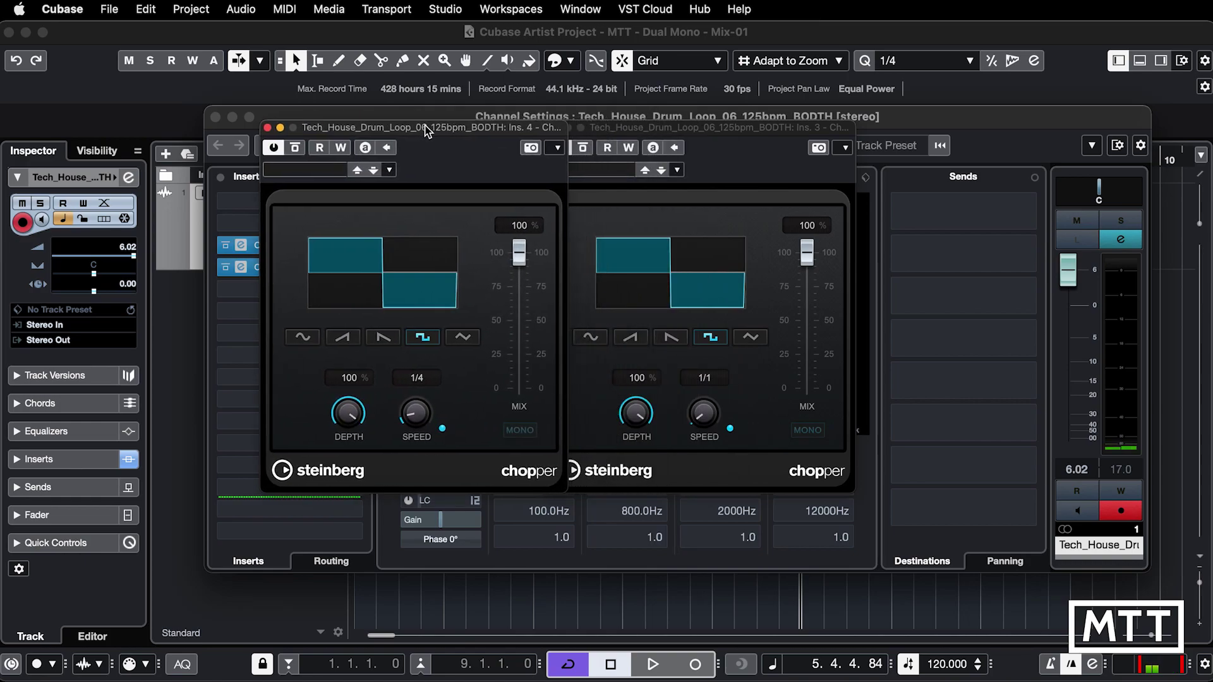